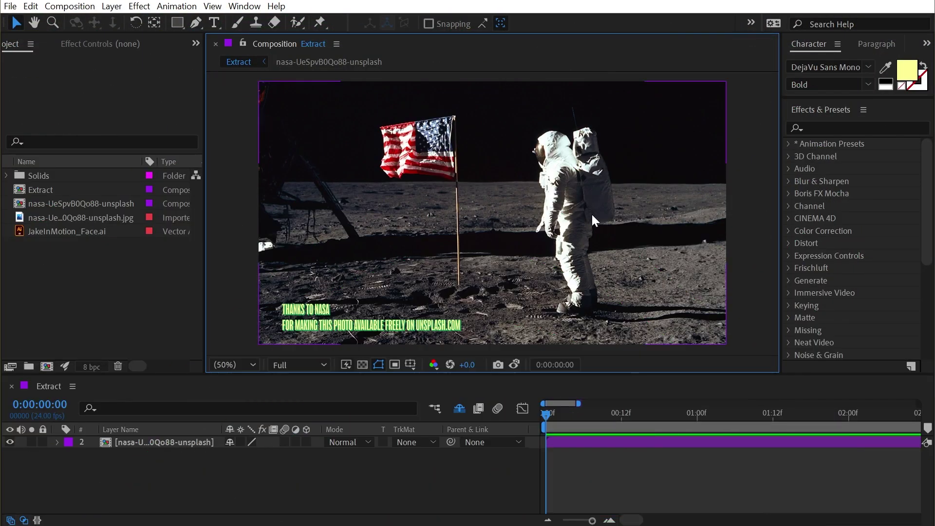
- In Effects & Presets, expand the Keying category and select the Extract effect
scroll(795, 241, "down", 2)
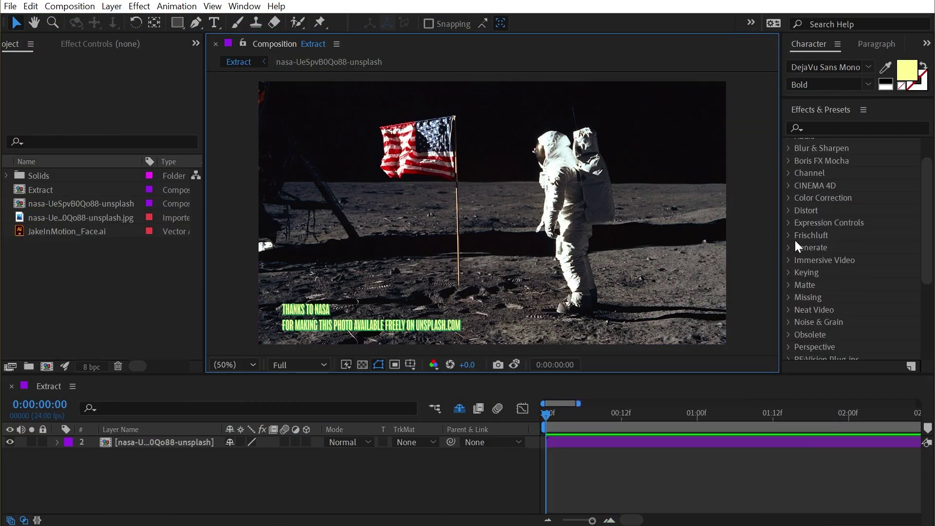
left_click(786, 271)
scroll(843, 297, "down", 4)
left_click(831, 271)
- Apply Extract to the nasa-UeSpvB0Qo88-unsplash layer and raise its Black Point to 23
left_click_drag(831, 271, 603, 234)
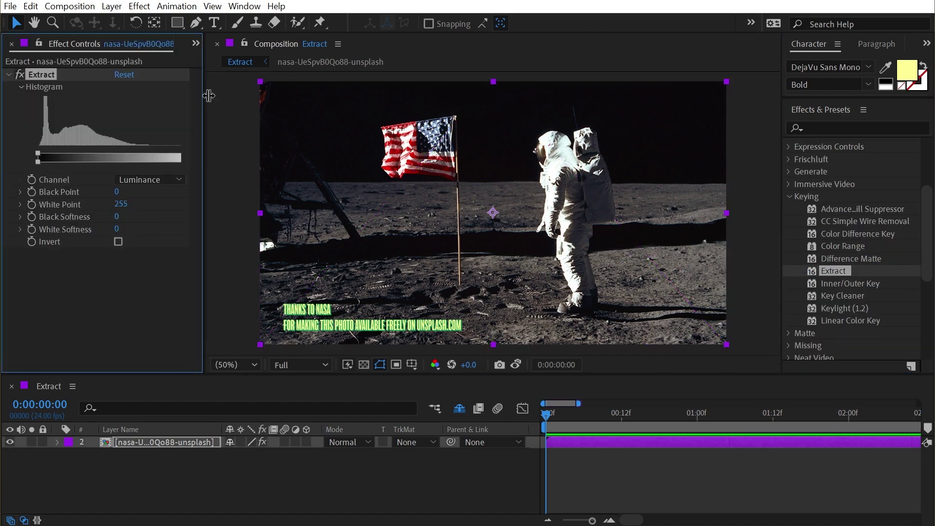
left_click_drag(219, 95, 277, 95)
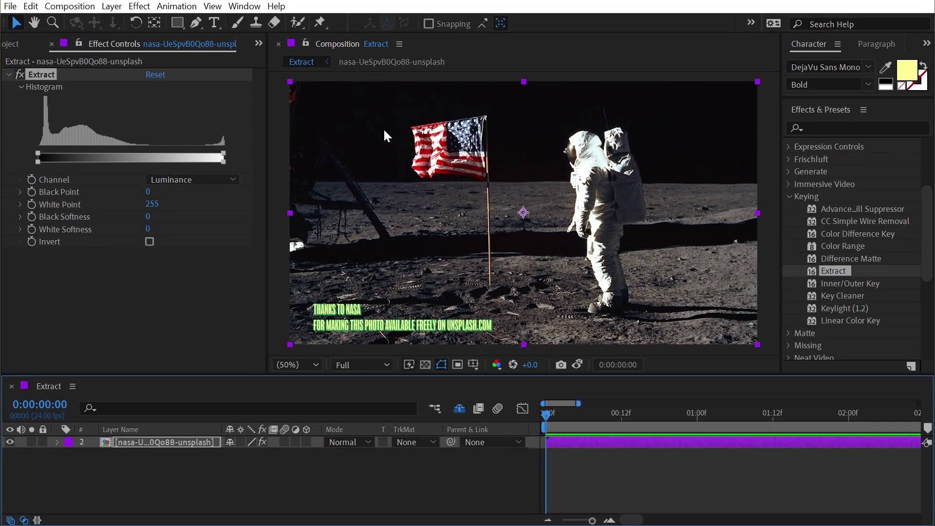
left_click_drag(37, 152, 53, 148)
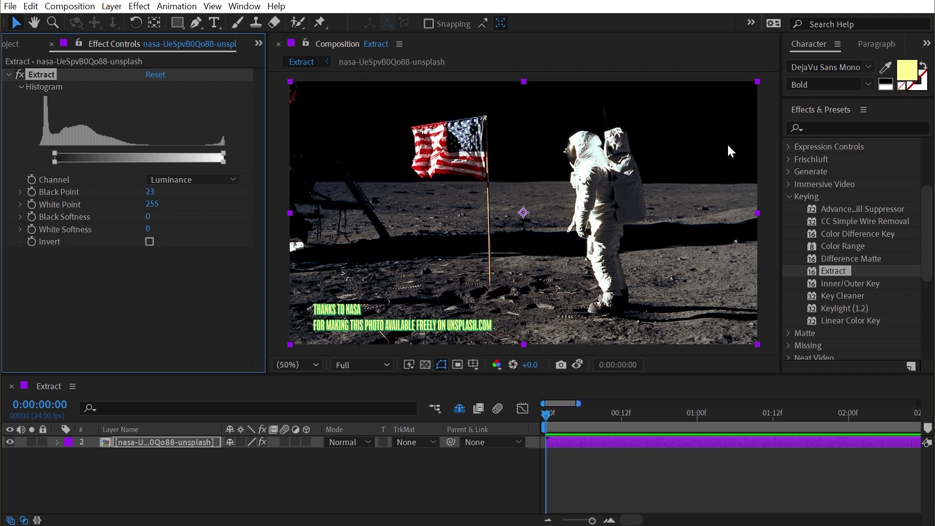
- With the transparency grid on, try Black Point values (13, then 38) and Black Softness about 20
left_click(426, 364)
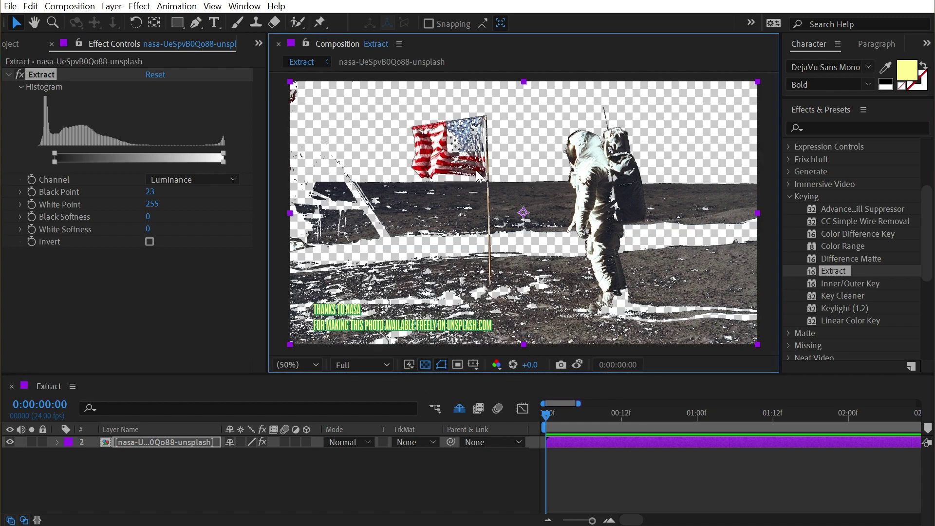
mouse_move(54, 154)
left_mouse_down()
mouse_move(42, 153)
mouse_move(54, 153)
left_mouse_up()
left_click_drag(149, 191, 199, 209)
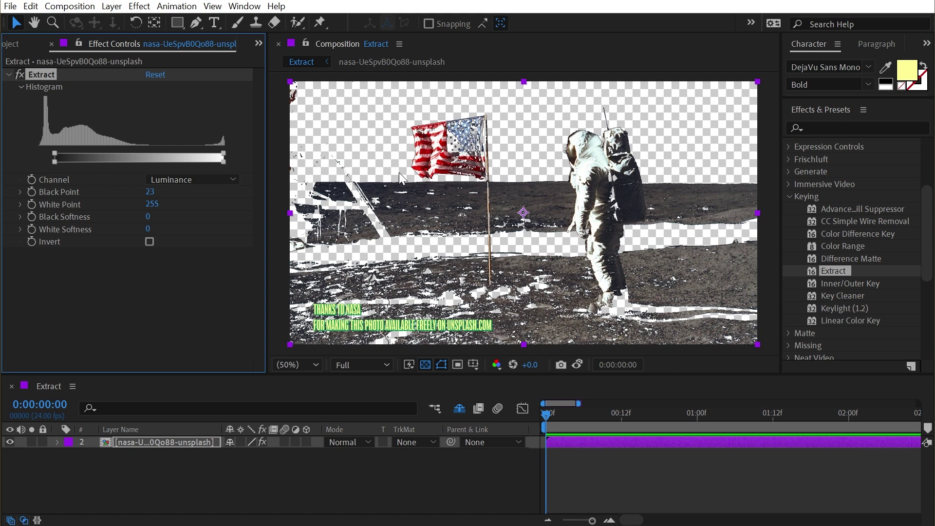
scroll(495, 200, "up", 2)
left_click_drag(495, 200, 494, 243)
scroll(494, 243, "up", 1)
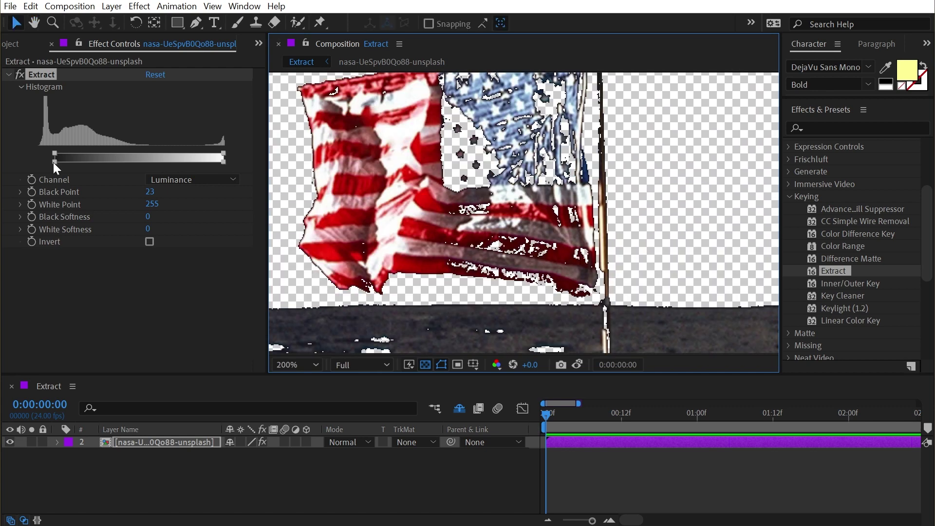
left_click_drag(53, 162, 42, 160)
left_click_drag(155, 219, 151, 217)
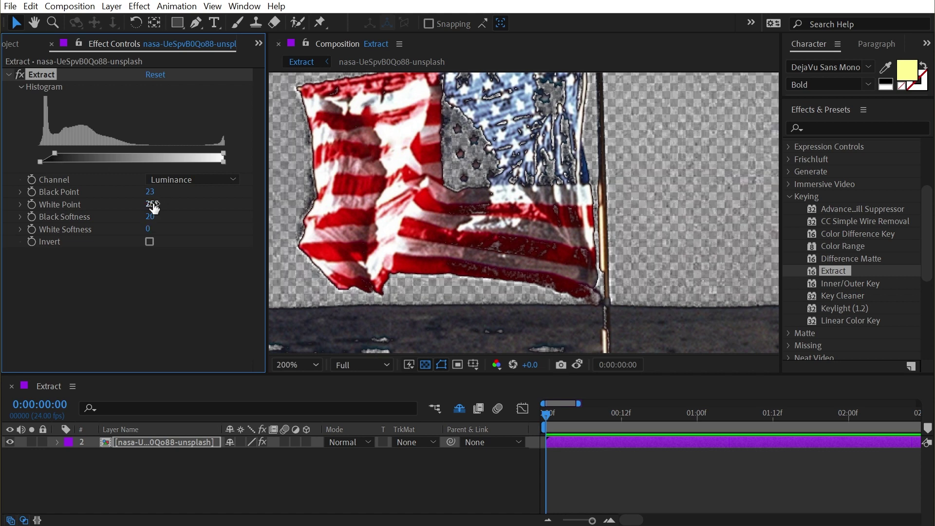
left_click_drag(148, 191, 150, 215)
- Reset Extract, then lower White Point to 231 with White Softness 16
scroll(409, 209, "down", 2)
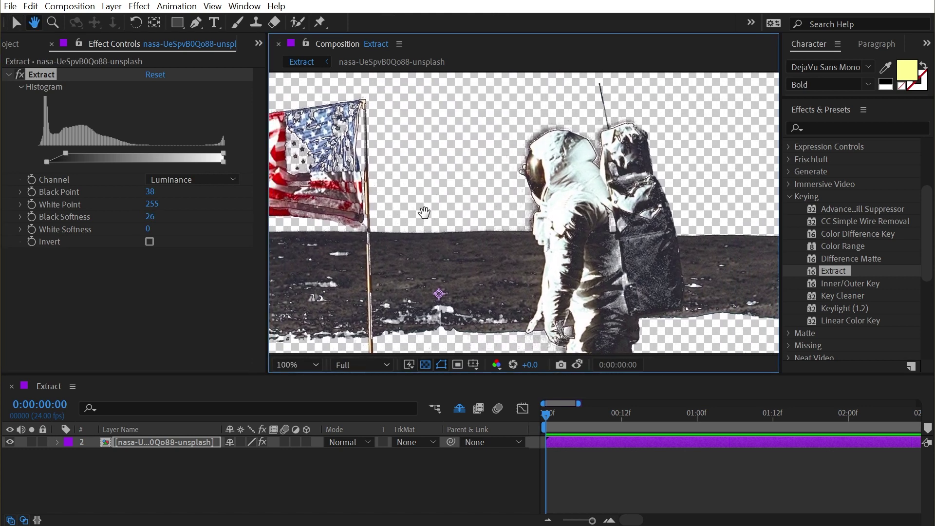
left_click(151, 73)
left_click_drag(150, 204, 210, 230)
- In the Alpha channel view, set White Point to 214 and White Softness to 31
left_click(498, 369)
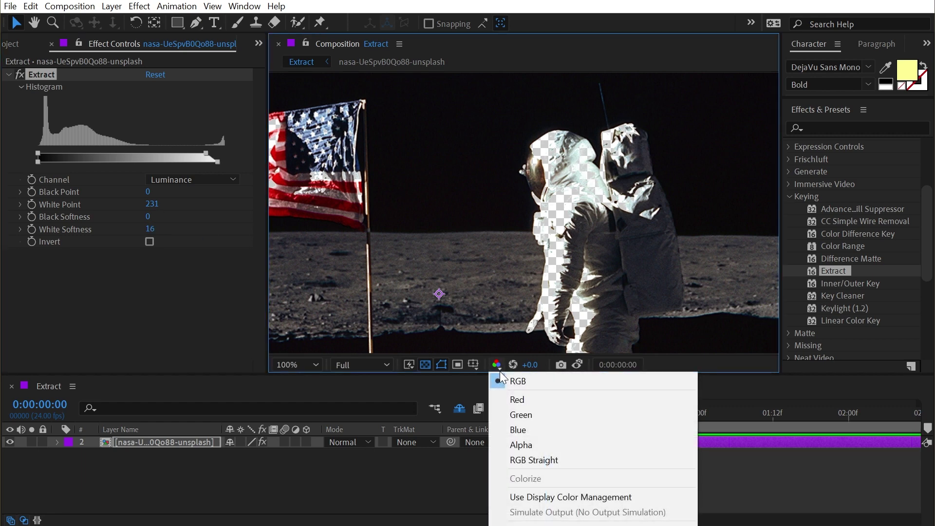
left_click(526, 446)
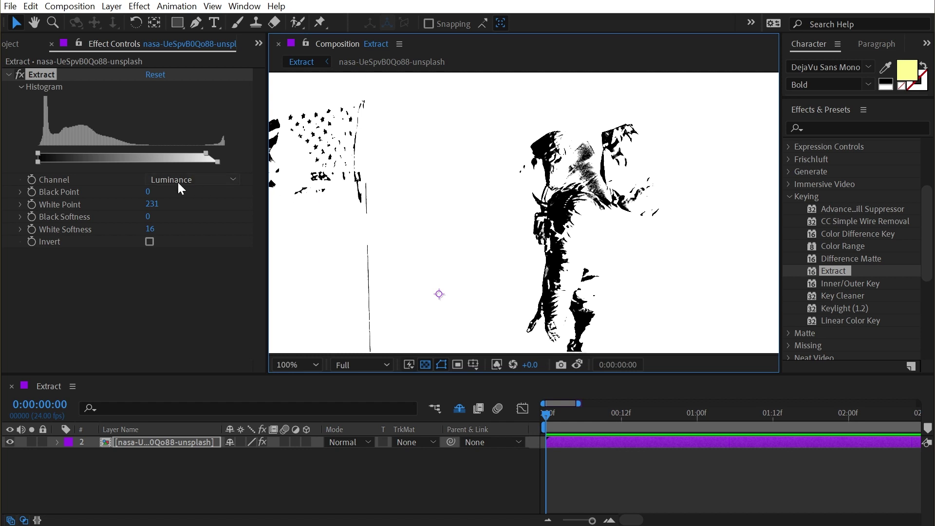
mouse_move(206, 151)
left_mouse_down()
mouse_move(199, 156)
mouse_move(214, 162)
left_mouse_up()
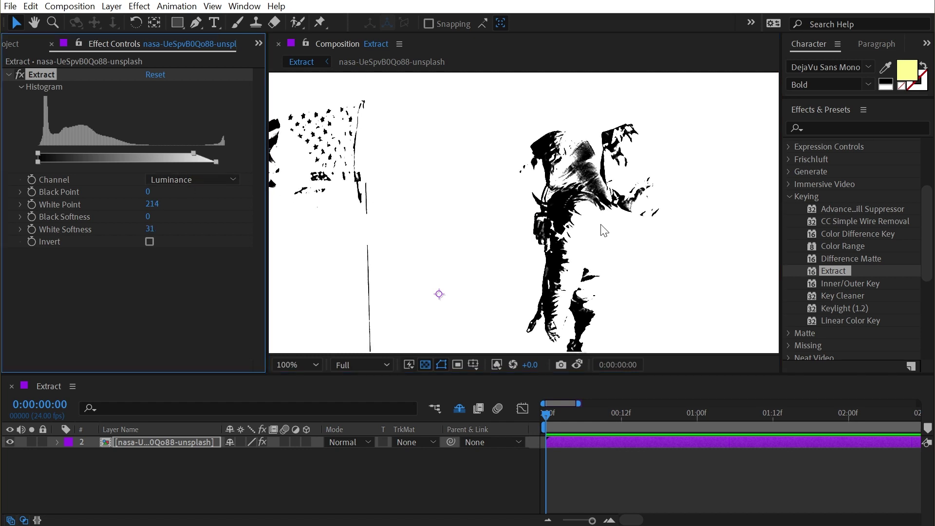
- Return the viewer to RGB and try Invert, leaving it off
left_click(497, 364)
left_click(516, 382)
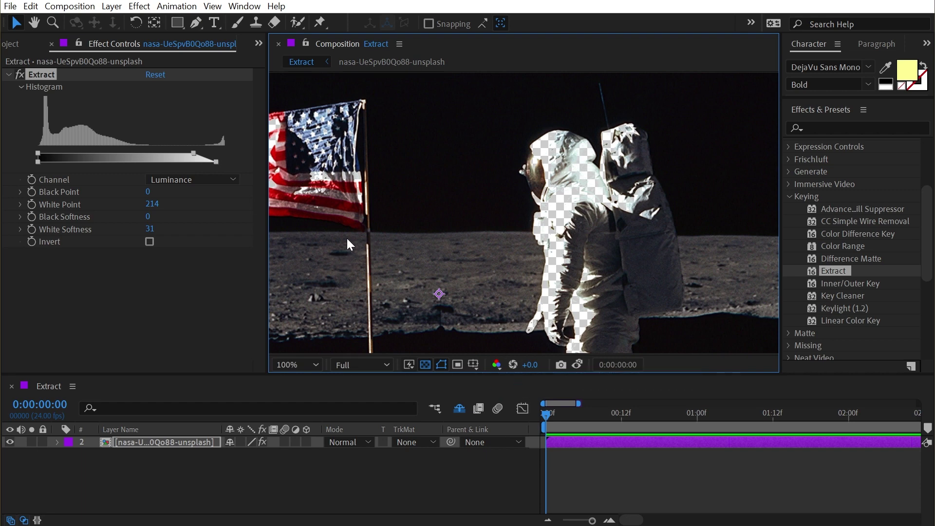
left_click(149, 242)
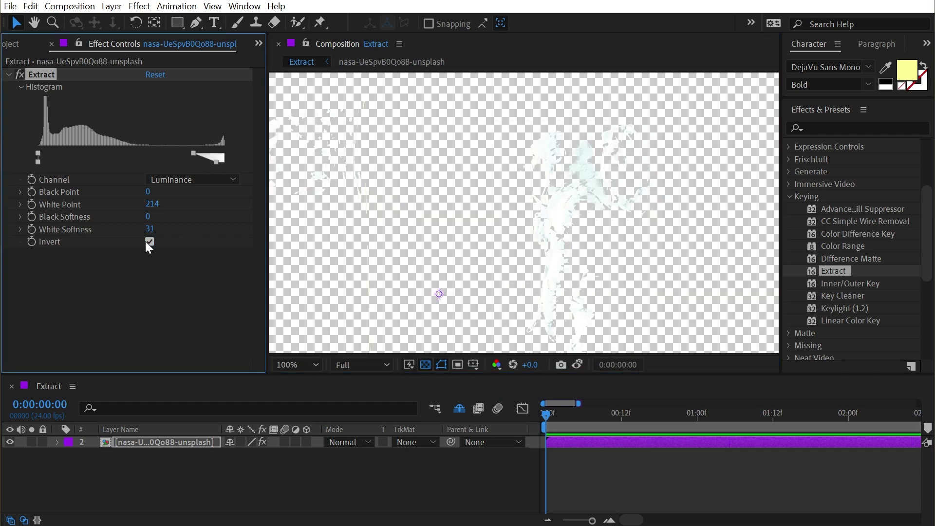
left_click(145, 241)
left_click(145, 241)
left_click(149, 241)
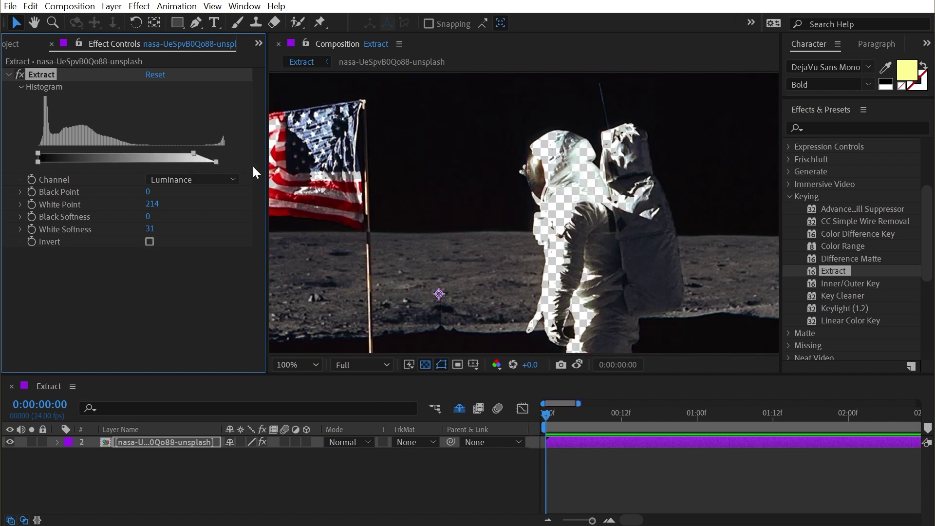
- Reset Extract, key on the Red channel, and set Black Point near 30 and White Point near 167 while previewing red
left_click(154, 74)
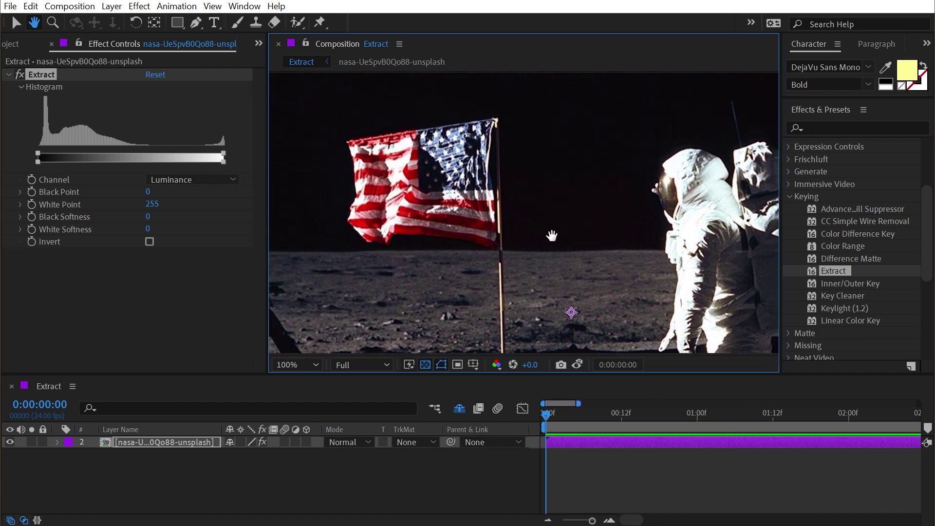
left_click(193, 180)
left_click(191, 209)
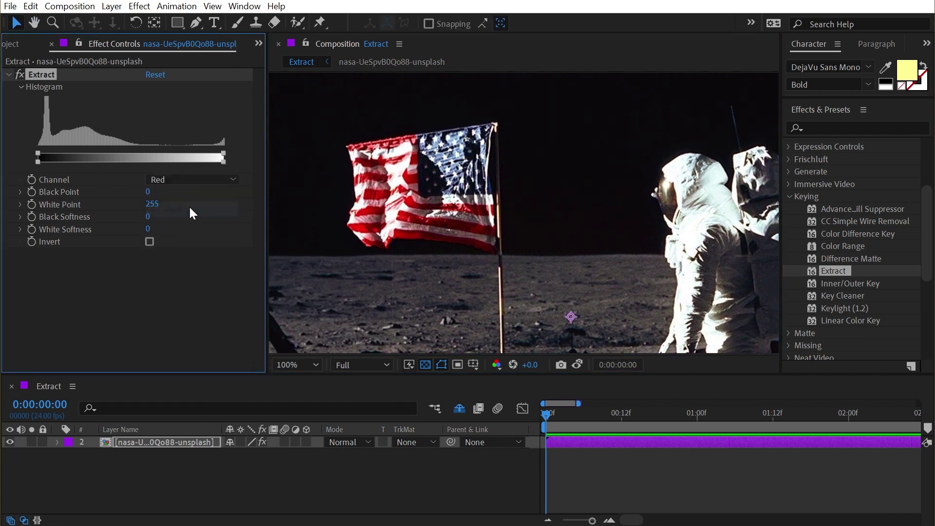
left_click_drag(222, 156, 188, 154)
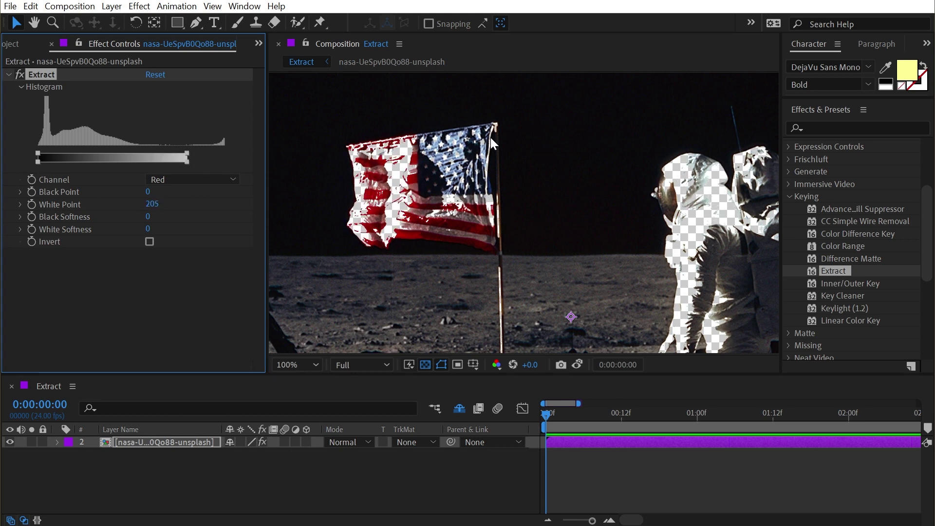
left_click(496, 365)
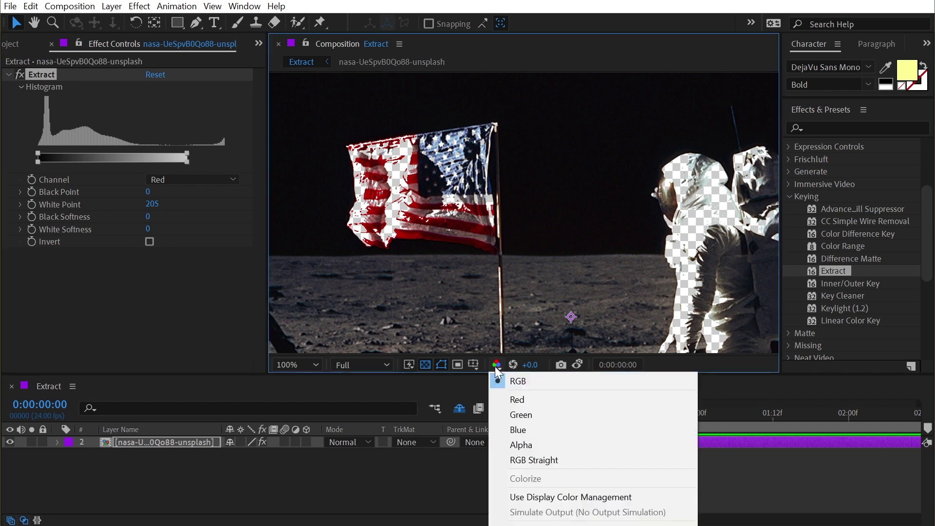
left_click(526, 402)
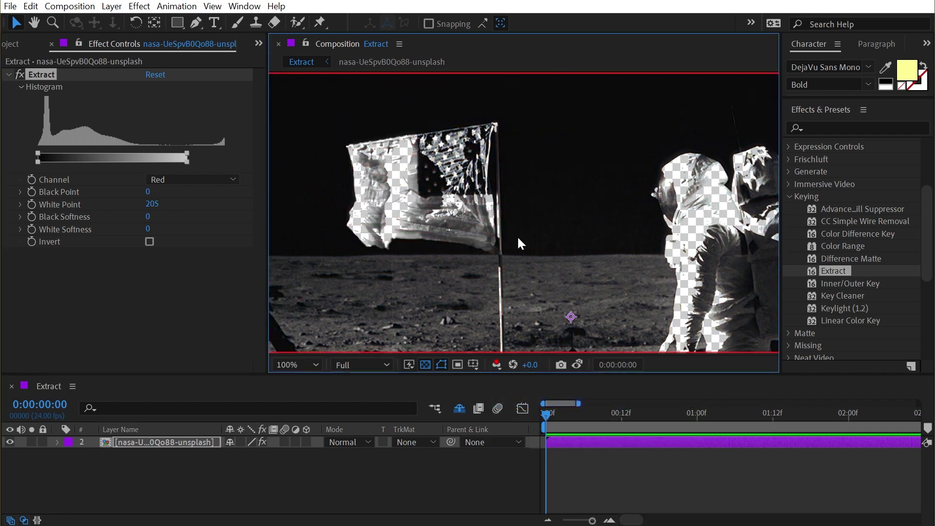
left_click(496, 365)
left_click(527, 398)
left_click_drag(38, 157, 59, 161)
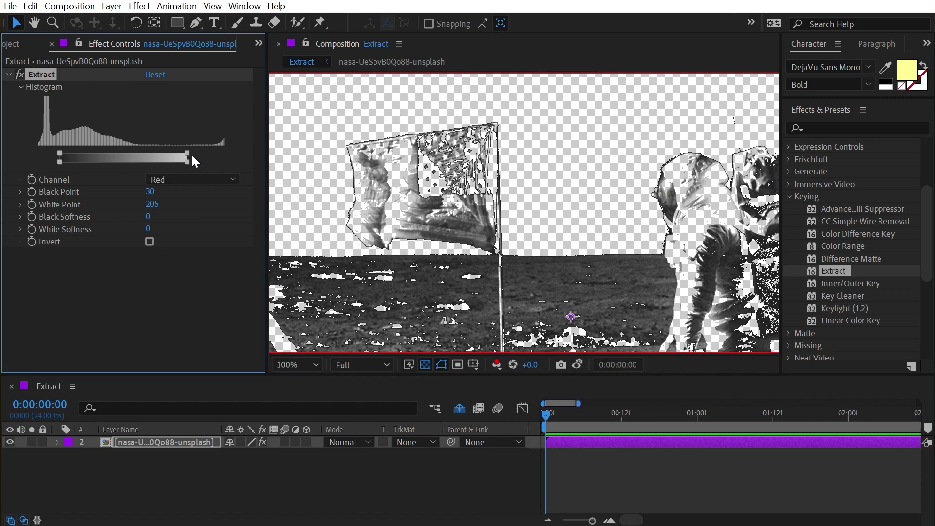
left_click_drag(189, 154, 160, 157)
- Switch the key channel to Green, then Blue, previewing green before returning the viewer to RGB
left_click(171, 179)
left_click(181, 224)
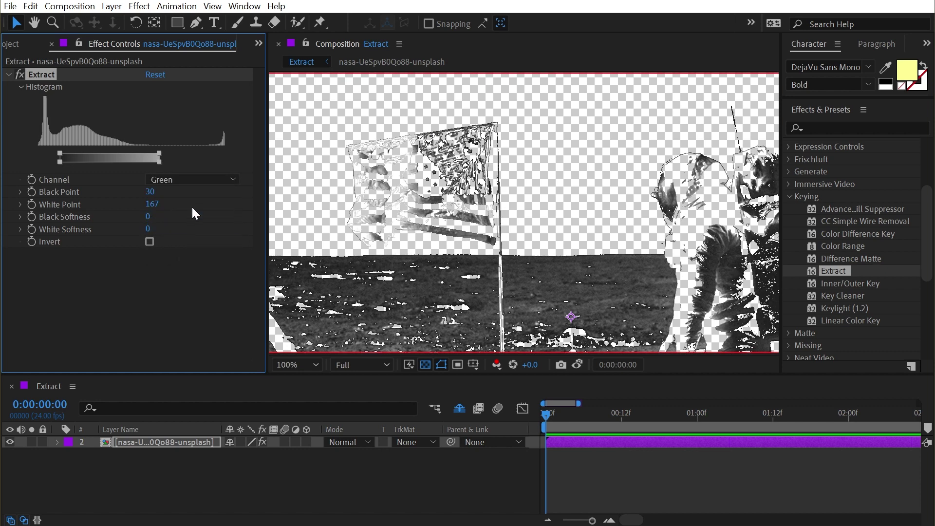
left_click(497, 364)
left_click(516, 412)
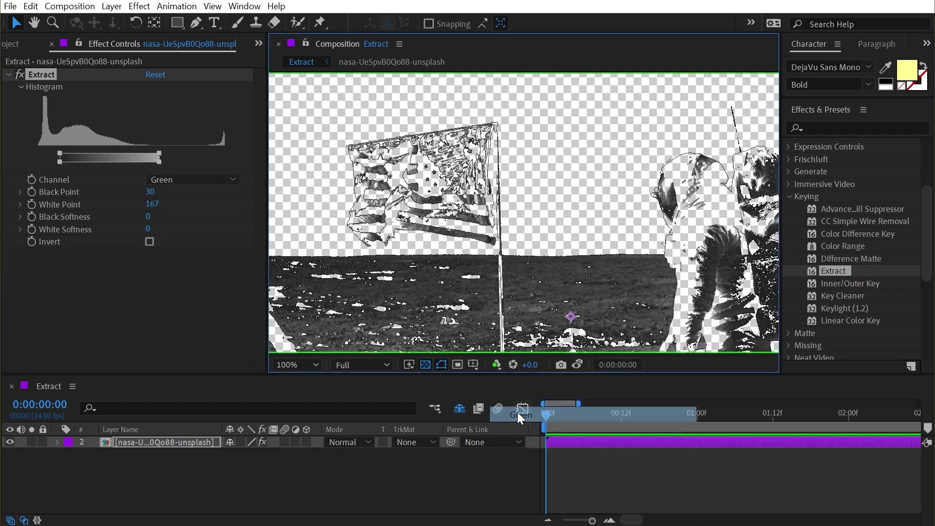
left_click(191, 179)
left_click(188, 240)
left_click(492, 365)
left_click(510, 378)
- Feather the key with White and Black Softness, then recentre the moon photo in view
left_click_drag(160, 161, 195, 161)
left_click_drag(59, 161, 40, 161)
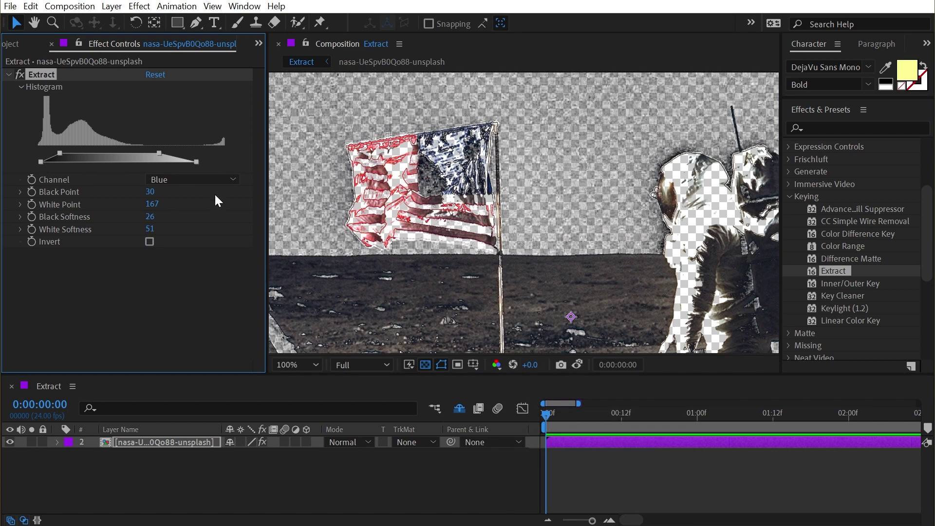
scroll(540, 199, "down", 2)
key("h")
left_click_drag(632, 253, 600, 205)
- Apply Extract to the JakeInMotion_Face.ai layer and inspect the logo strokes up close
key("v")
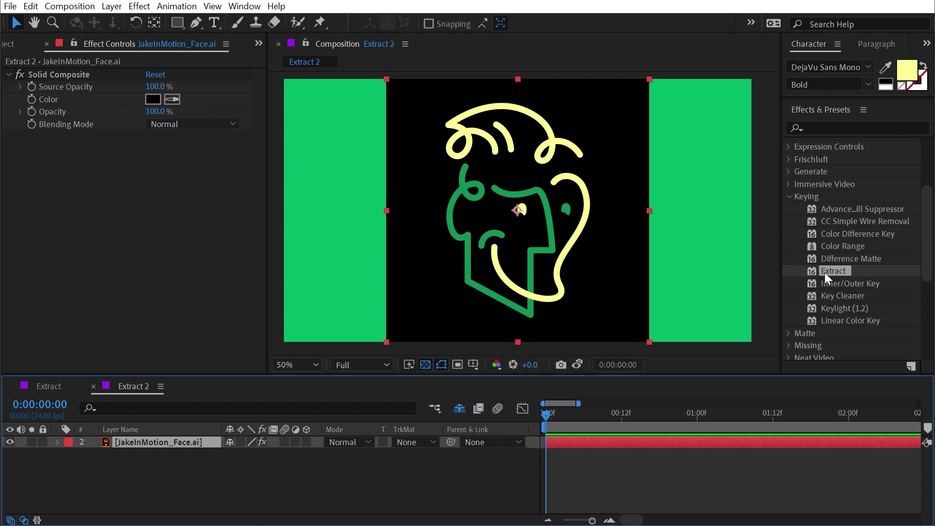
left_click_drag(825, 273, 217, 244)
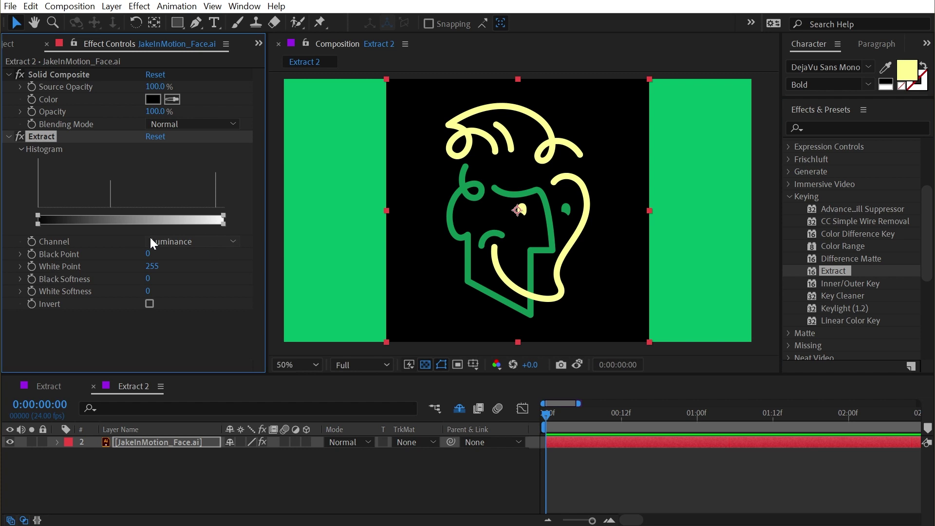
left_click_drag(38, 215, 39, 213)
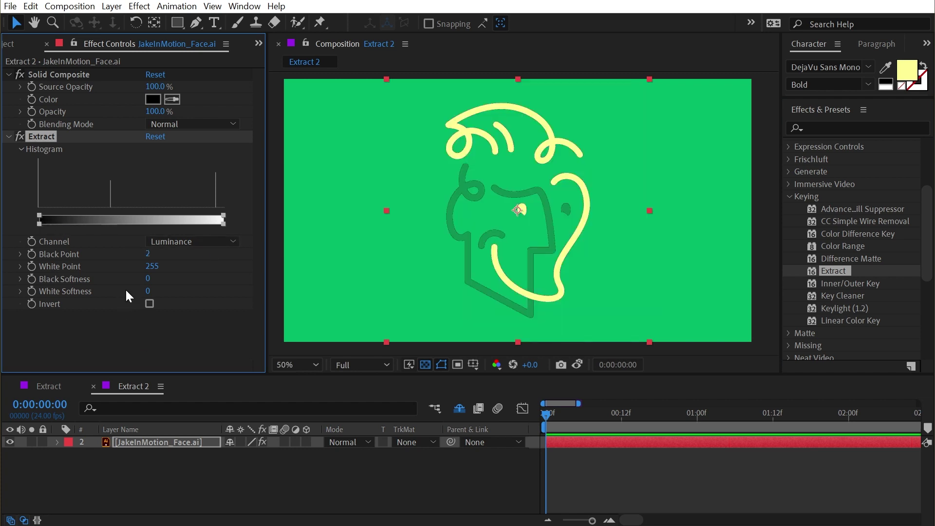
scroll(487, 184, "up", 4)
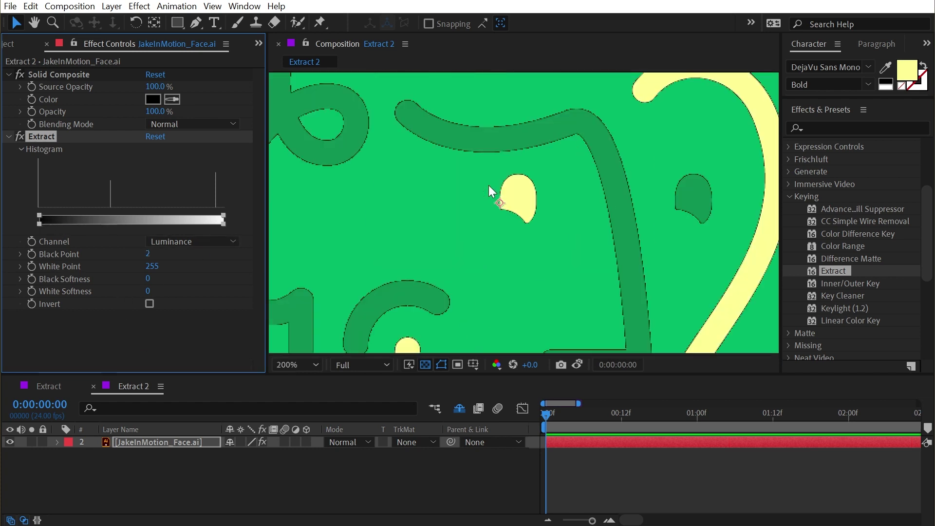
key("h")
left_click_drag(532, 183, 518, 247)
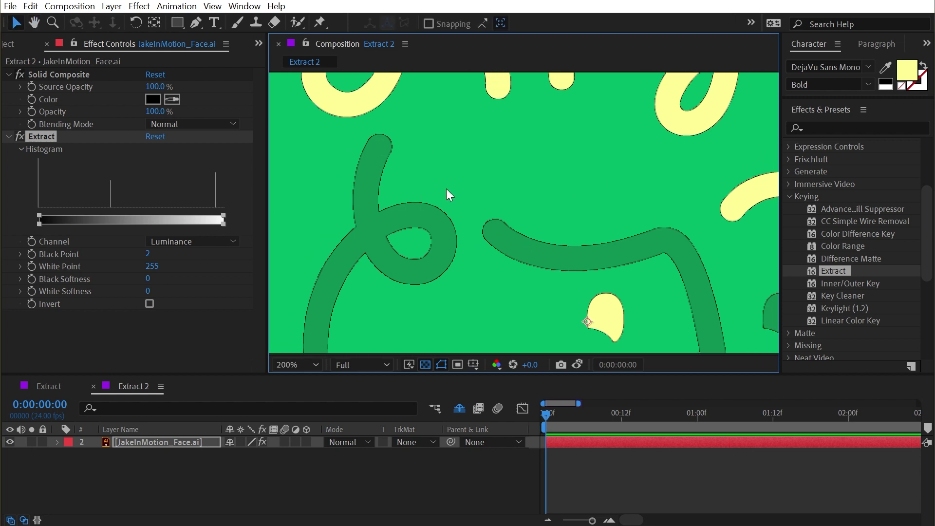
scroll(434, 185, "up", 2)
left_click_drag(419, 210, 532, 263)
- Raise Extract's Black Point to 96 and Black Softness to 54
key("v")
left_click_drag(147, 254, 206, 250)
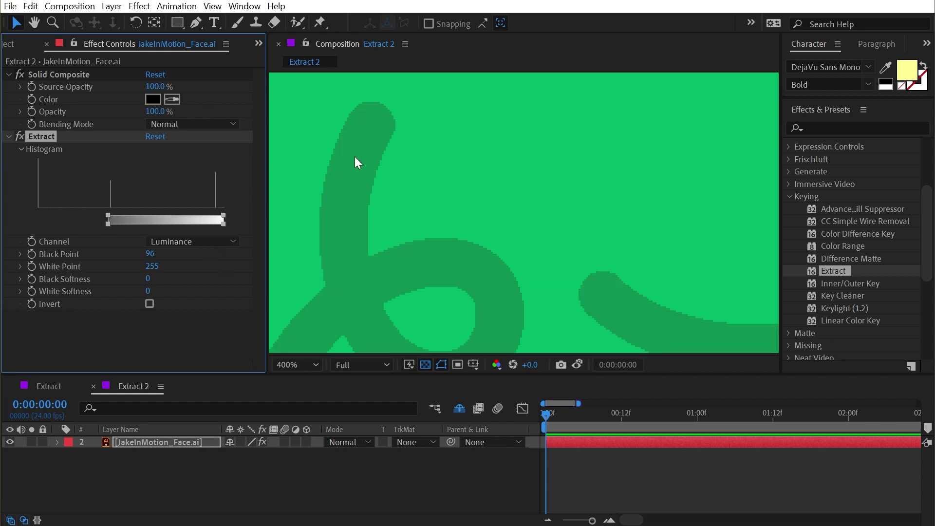
left_click_drag(110, 226, 67, 221)
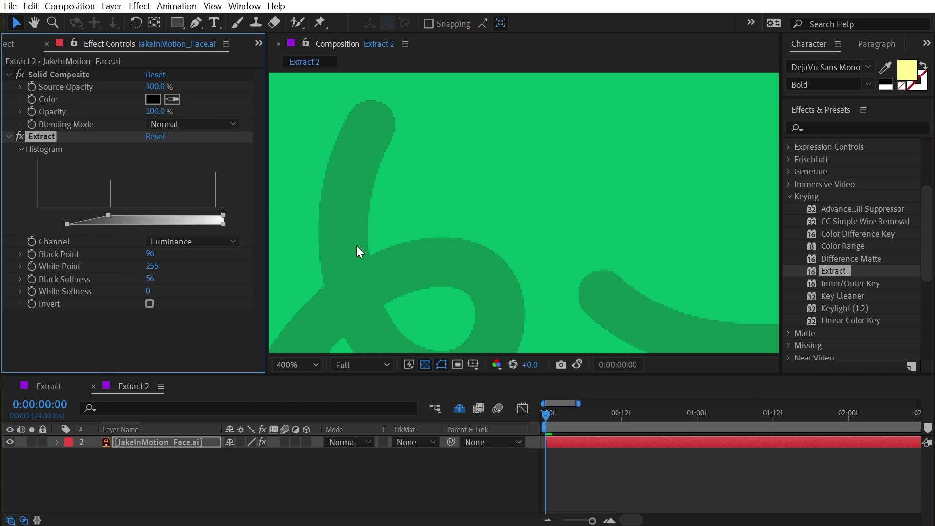
scroll(488, 202, "down", 4)
scroll(498, 201, "down", 2)
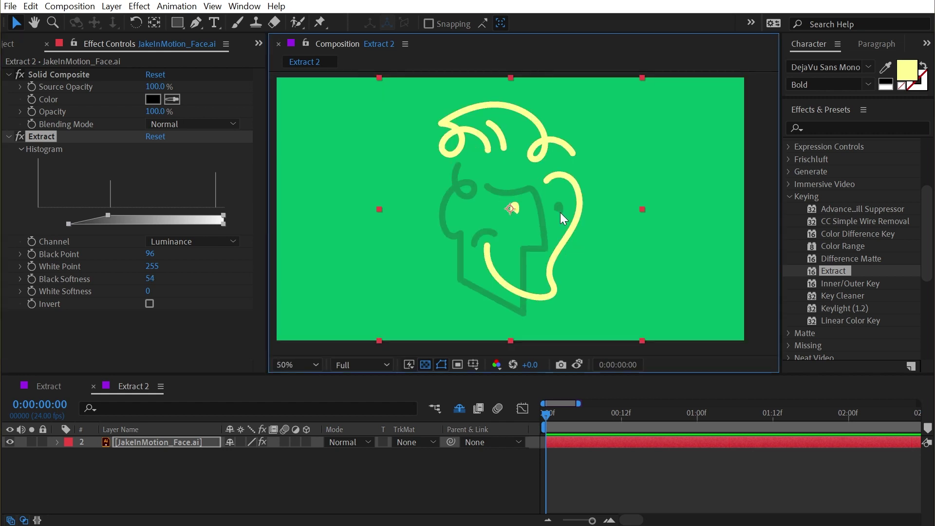